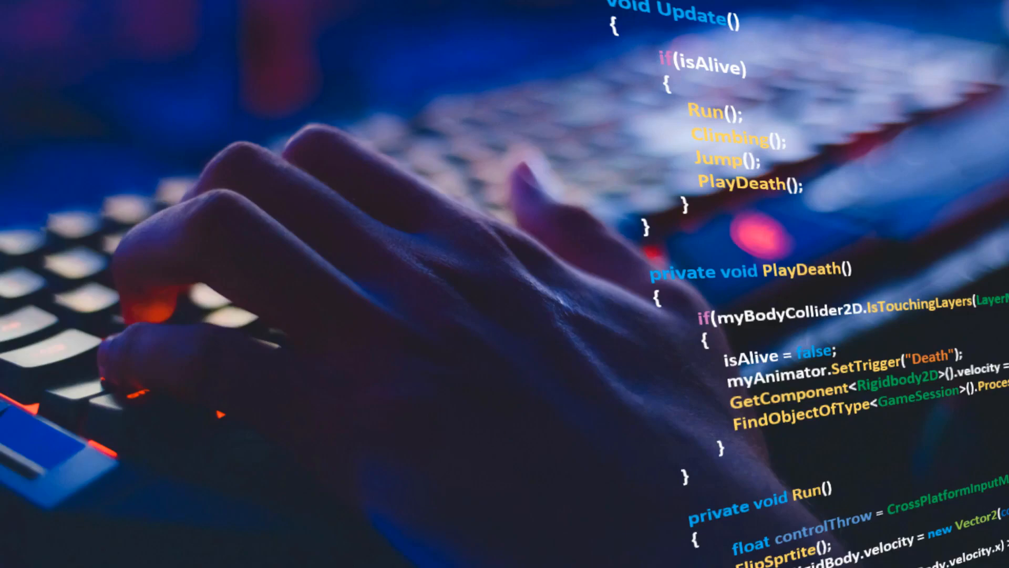
# Switch to Chrome and open the official "Download - Unity" page from the "download unity" search results.
pyautogui.moveTo(307, 566)
pyautogui.click(354, 542)
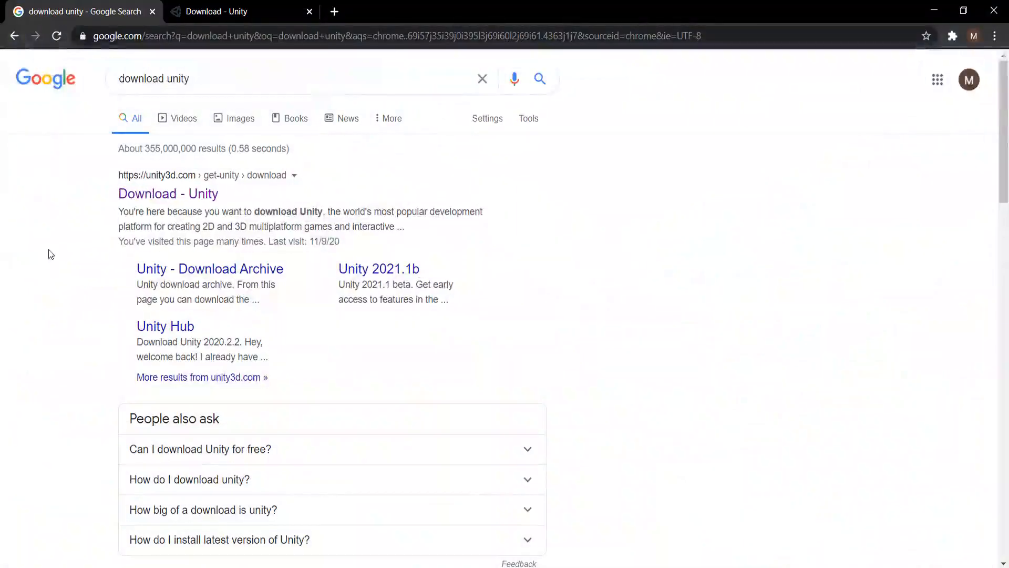
pyautogui.moveTo(218, 78); pyautogui.dragTo(117, 79)
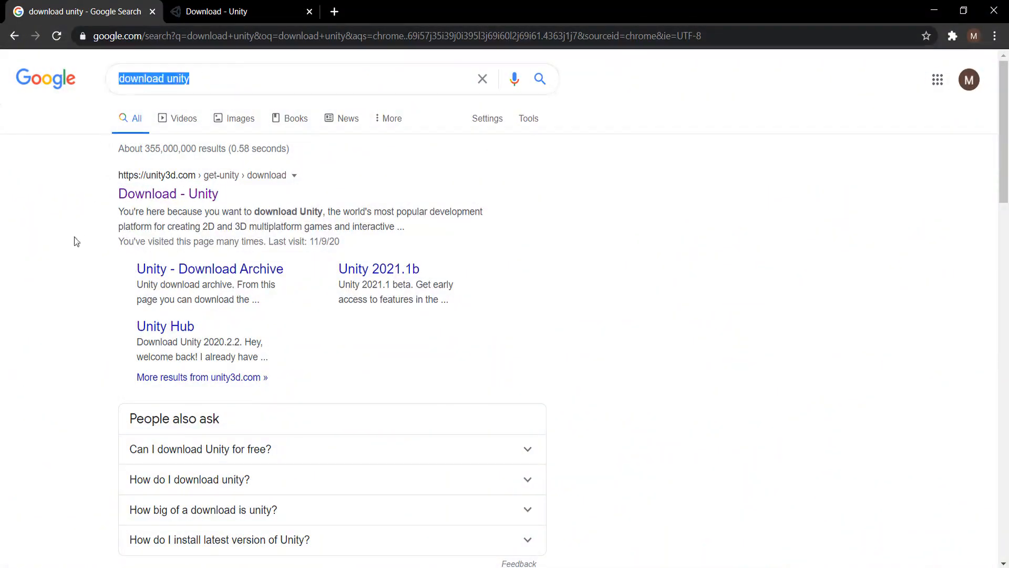
pyautogui.click(42, 300)
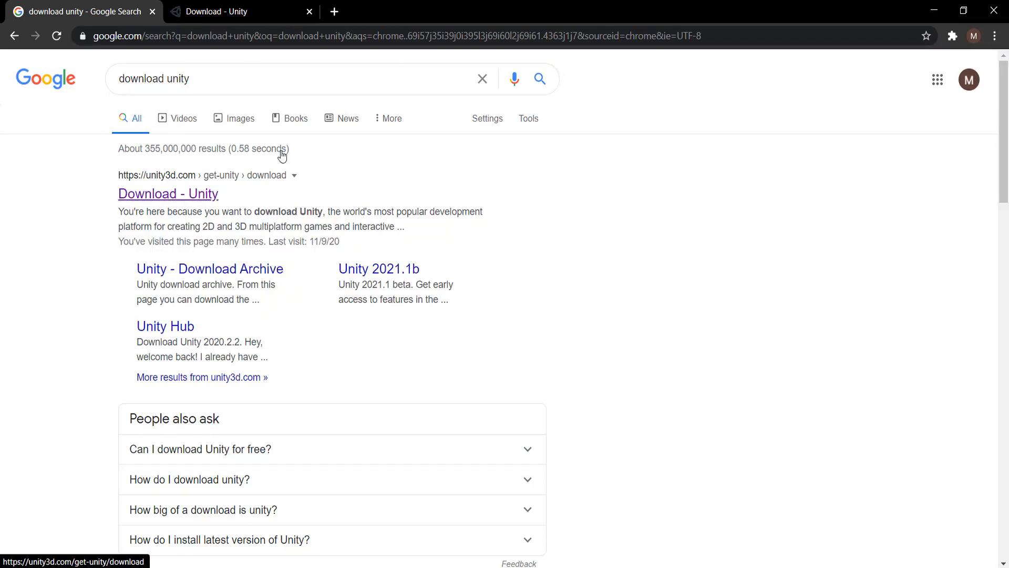
pyautogui.scroll(-1, 279, 270)
pyautogui.scroll(1, 252, 263)
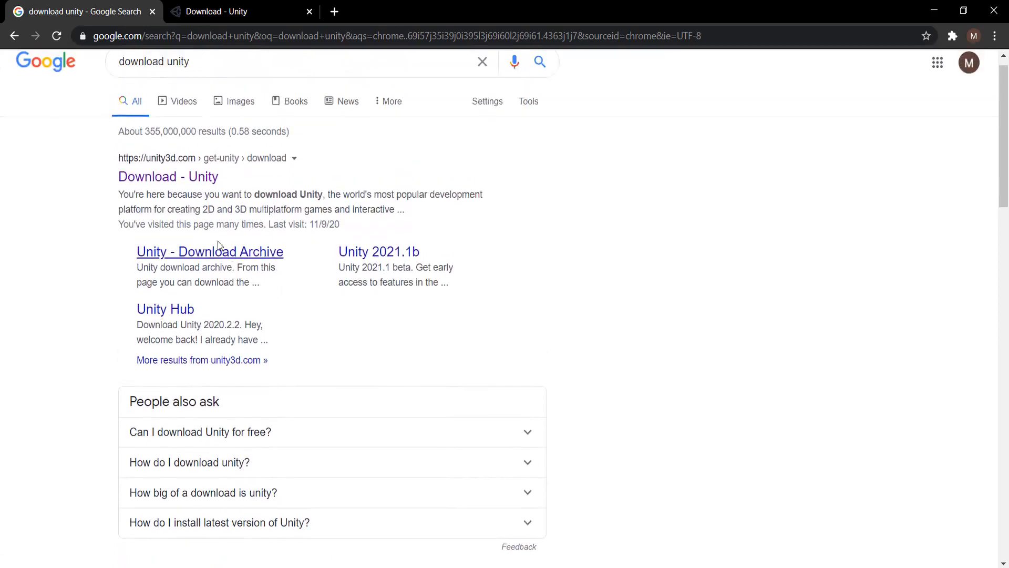
pyautogui.moveTo(111, 161); pyautogui.dragTo(220, 170)
pyautogui.click(334, 160)
pyautogui.click(158, 181)
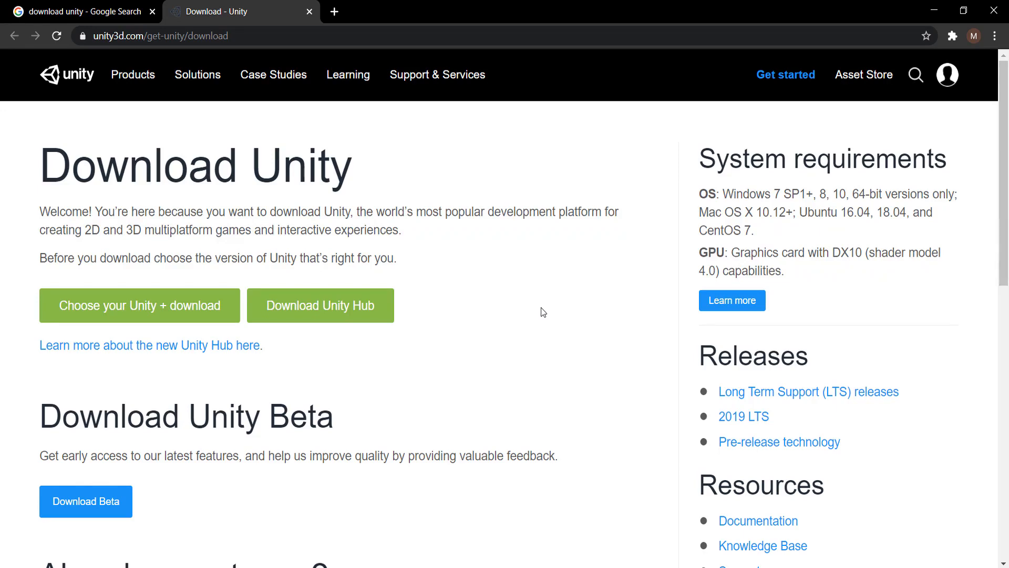
pyautogui.scroll(-3, 543, 312)
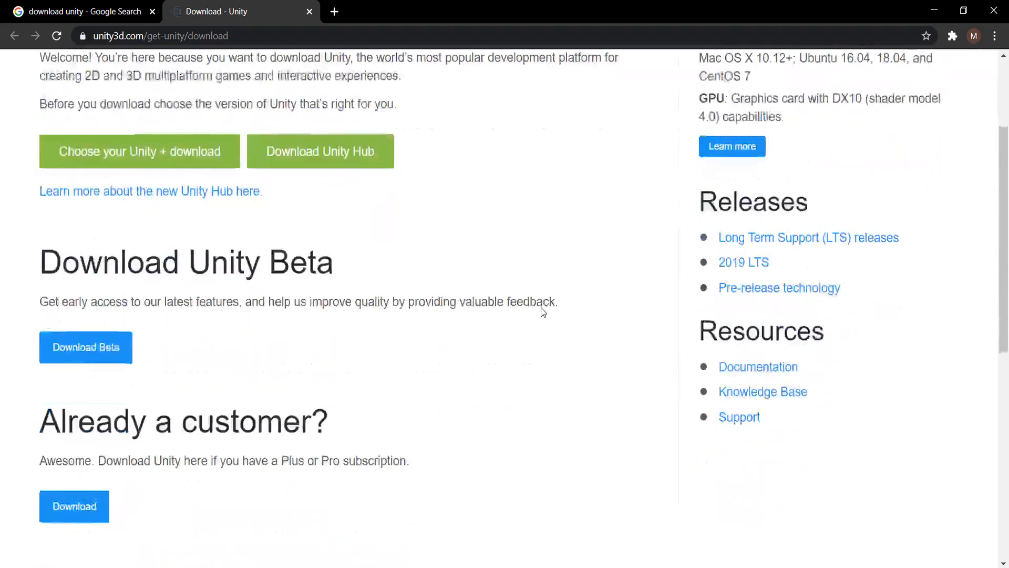
pyautogui.scroll(2, 543, 312)
pyautogui.scroll(1, 539, 318)
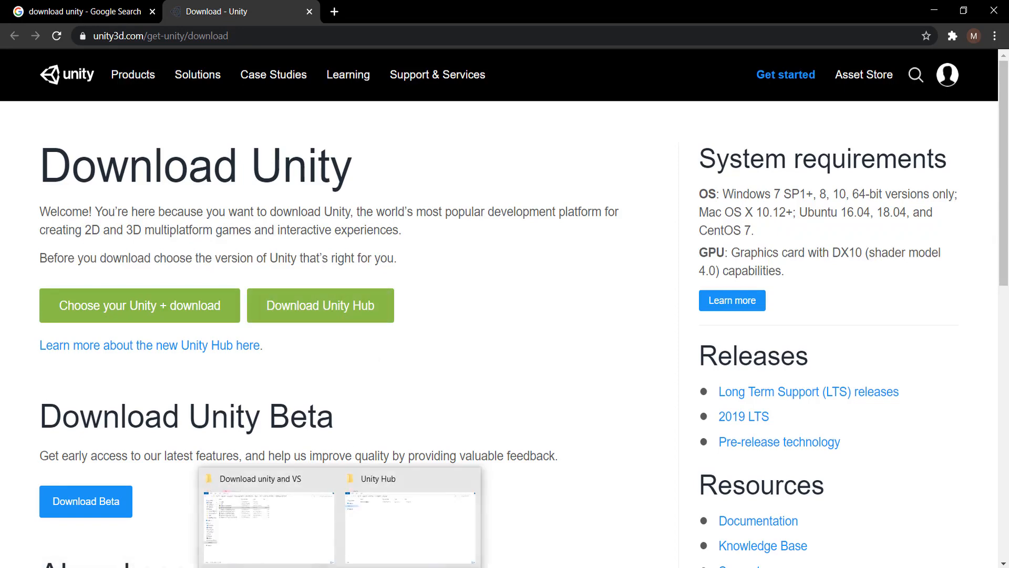
# Run UnityHubSetup from the Unity Hub folder, accept the license agreement, and cancel the setup at the install location.
pyautogui.click(399, 532)
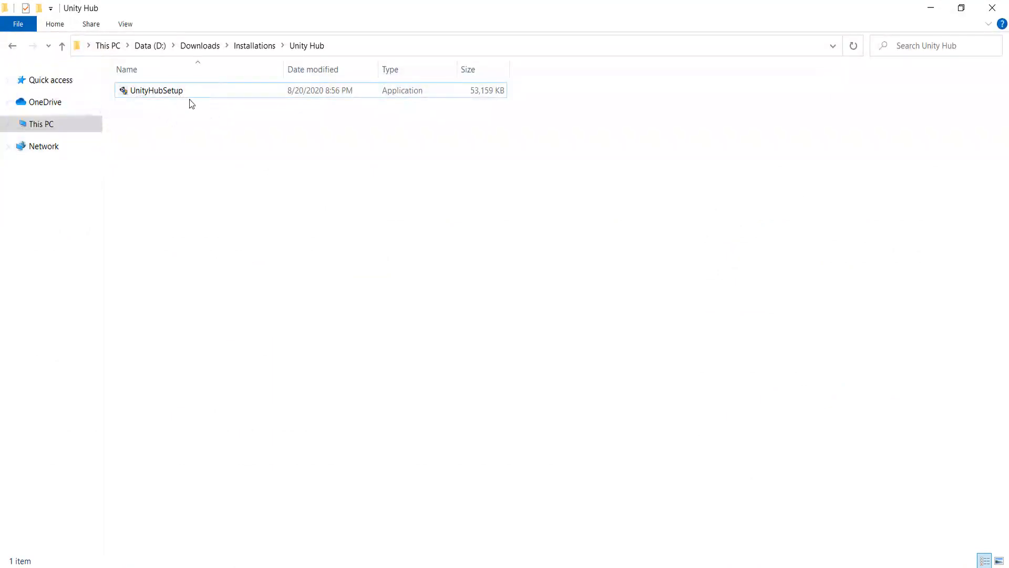
pyautogui.doubleClick(169, 92)
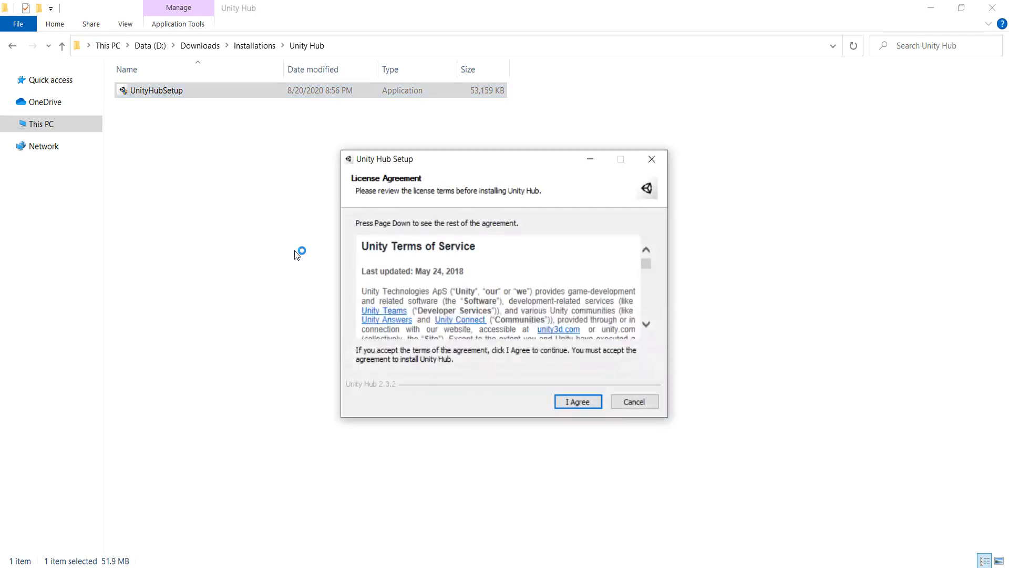
pyautogui.press('Return')
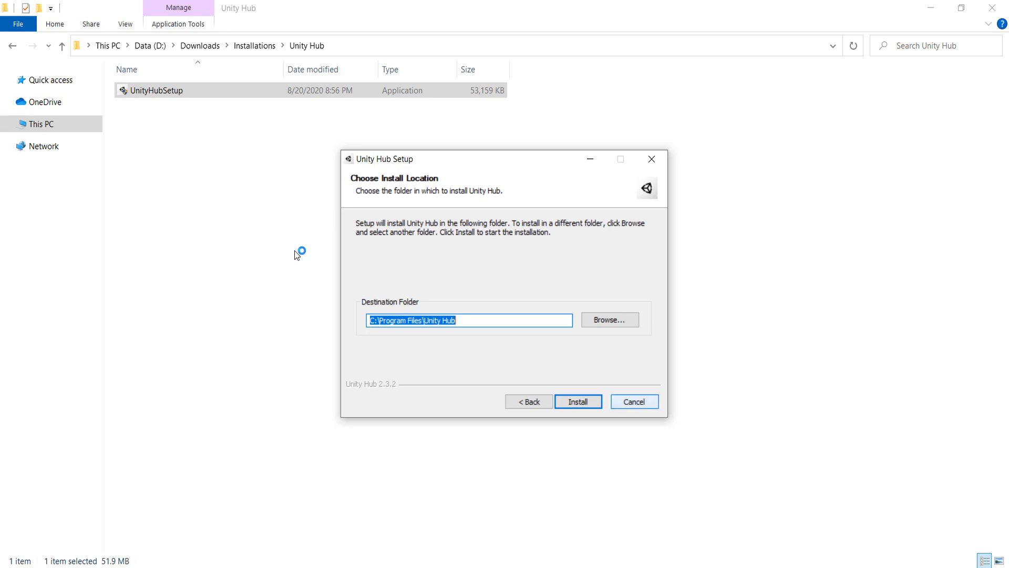
pyautogui.click(634, 402)
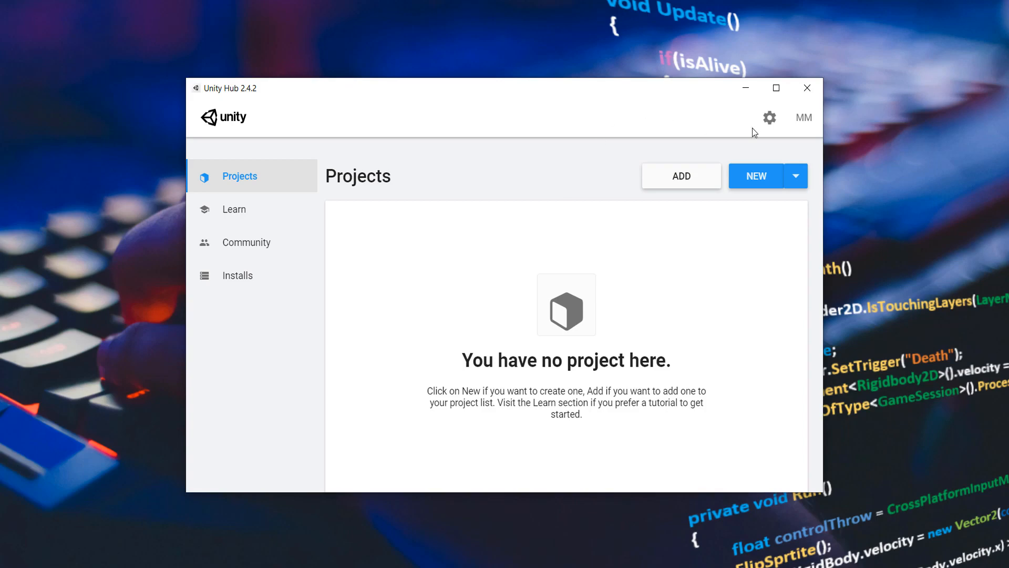
# Check the signed-in account's options in Unity Hub and view the installed Unity versions.
pyautogui.click(803, 122)
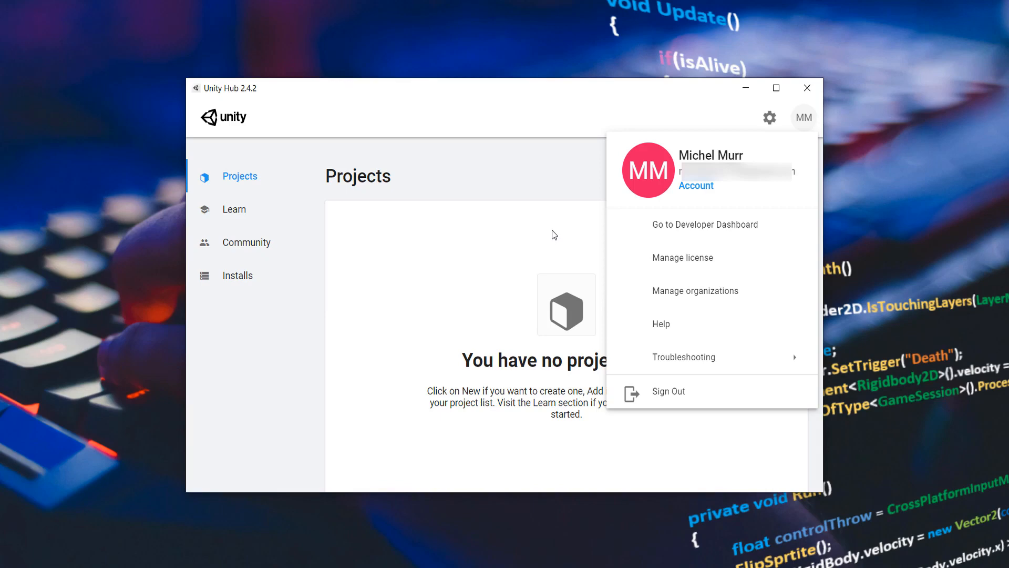
pyautogui.click(562, 128)
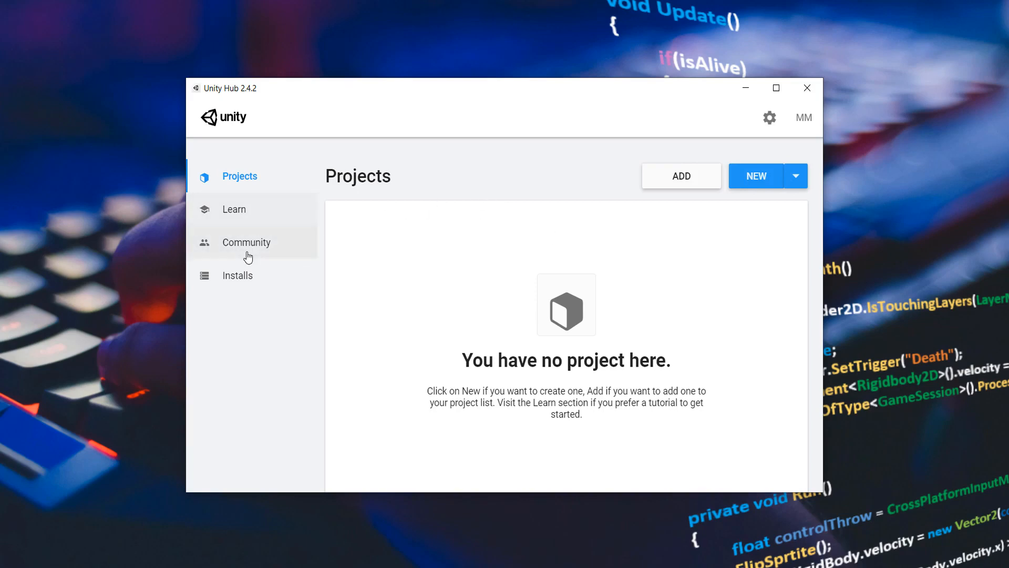
pyautogui.click(246, 280)
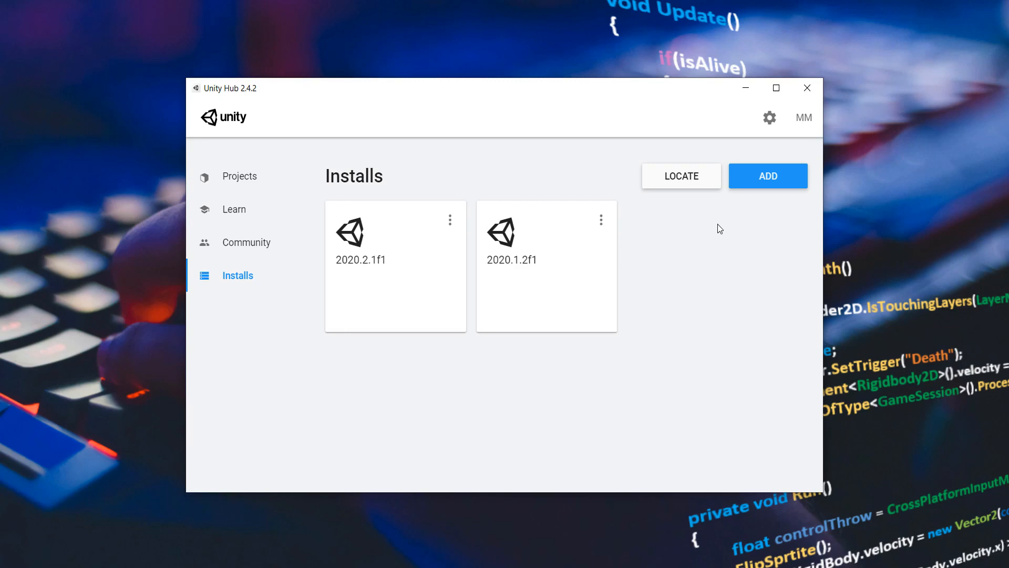
# Start adding a Unity version, select the official release Unity 2020.2.2f1, and proceed to its modules.
pyautogui.click(769, 178)
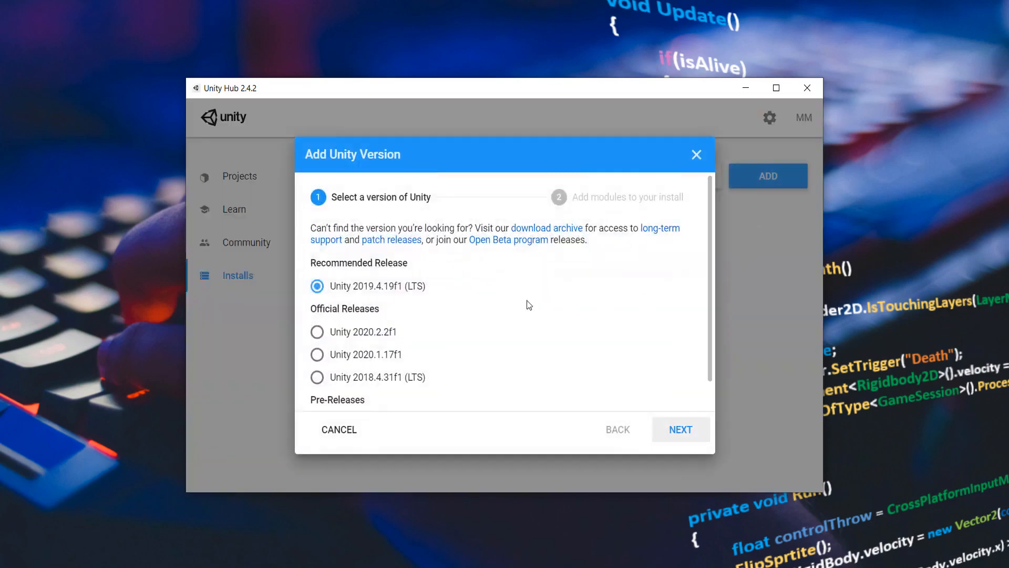
pyautogui.scroll(-1, 450, 279)
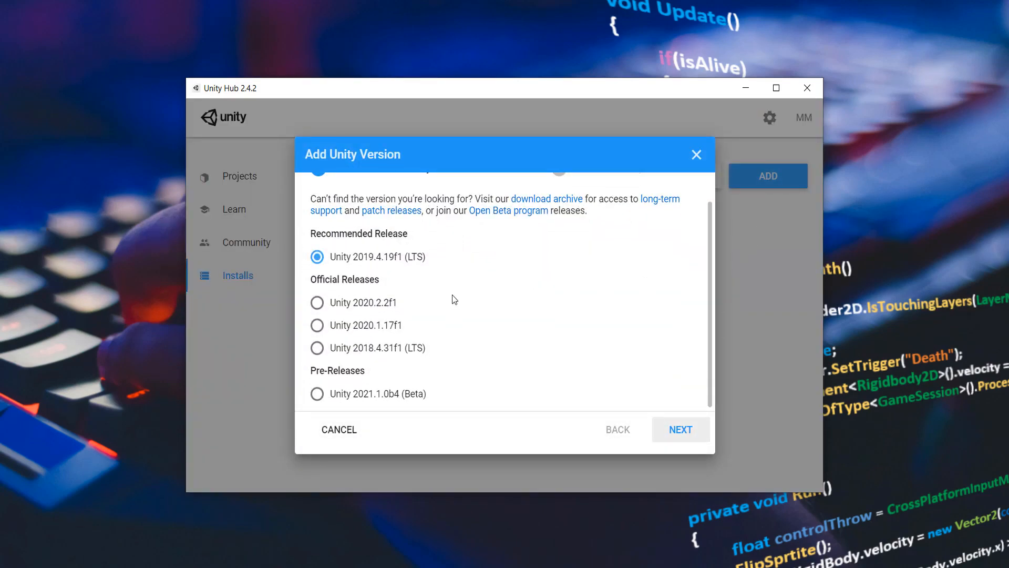
pyautogui.scroll(1, 455, 300)
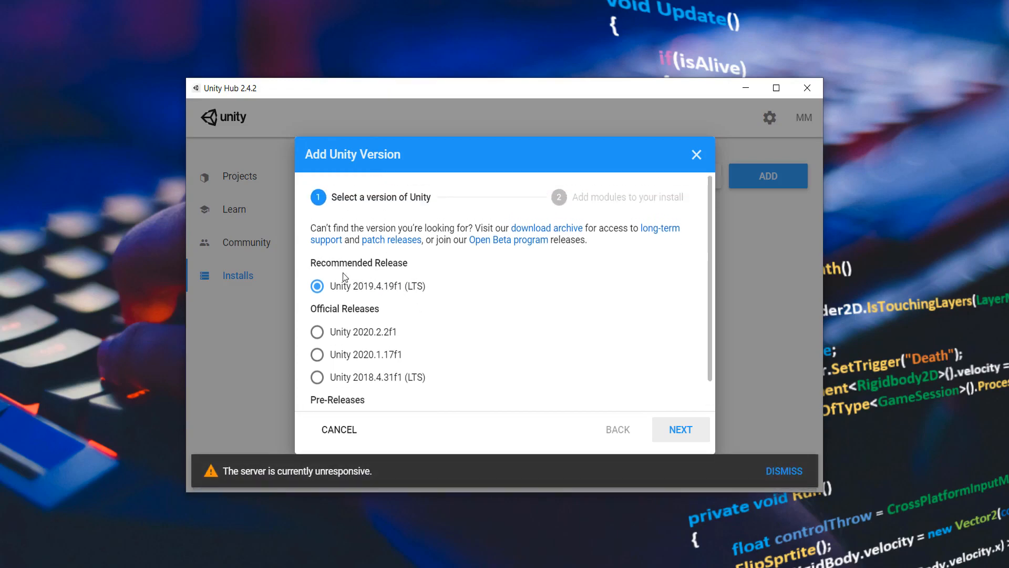
pyautogui.scroll(-1, 402, 281)
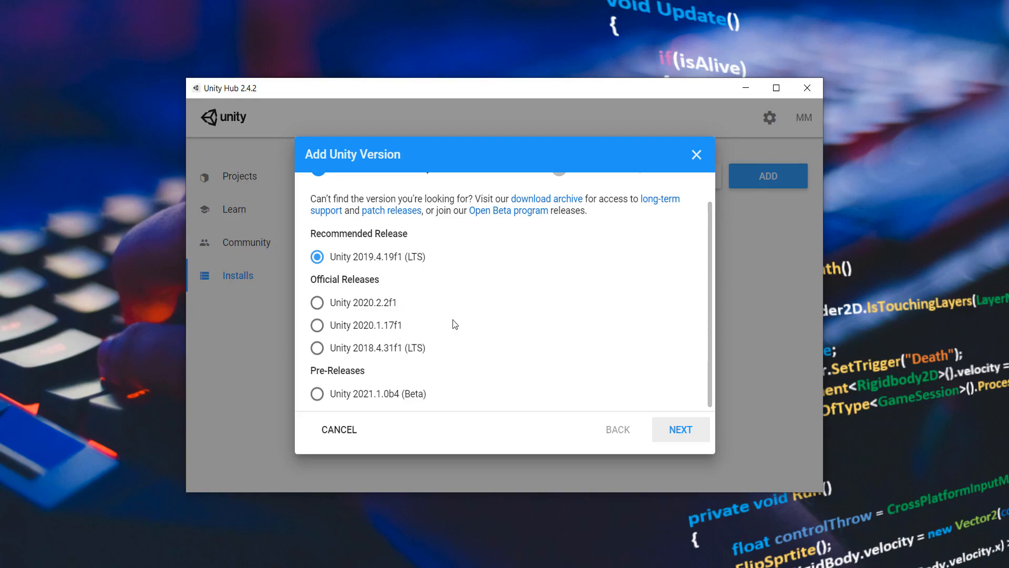
pyautogui.click(317, 304)
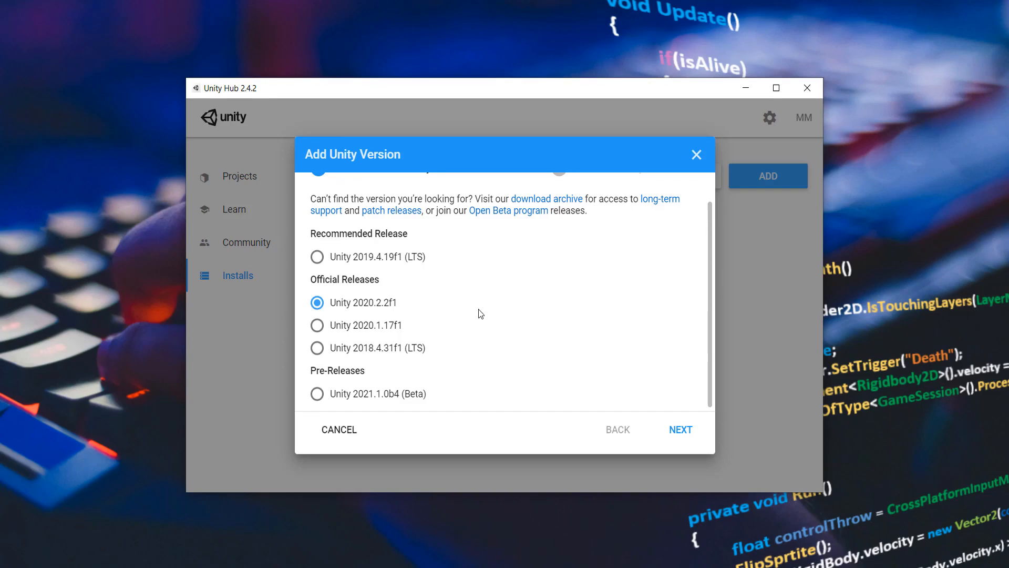
pyautogui.scroll(2, 481, 313)
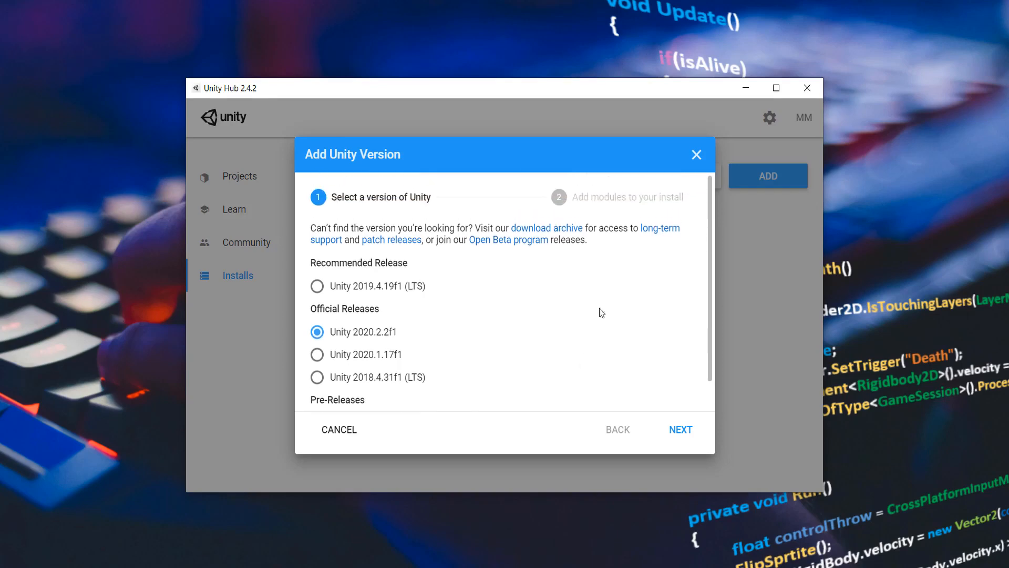
pyautogui.click(682, 428)
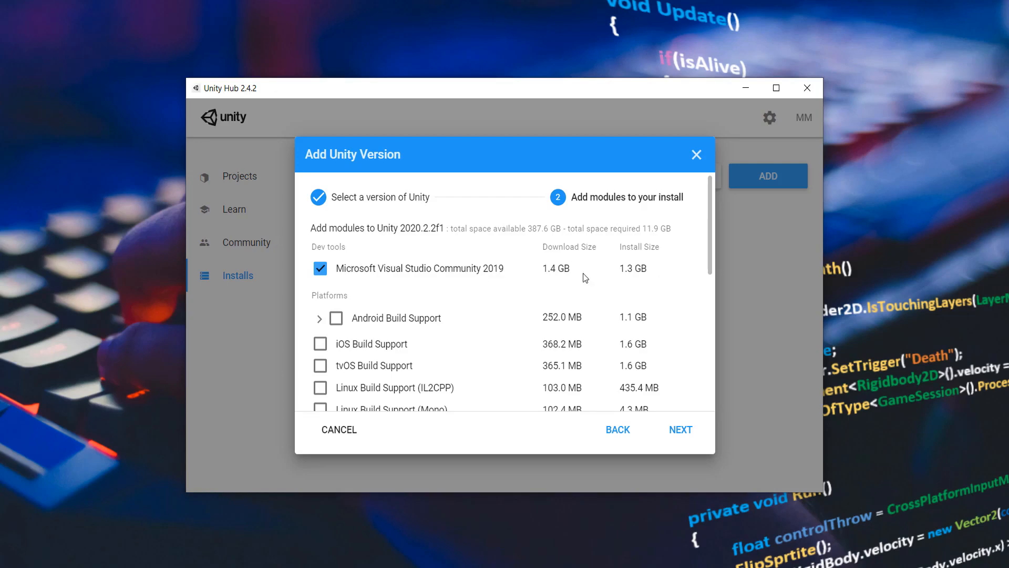
# Select Android Build Support with its SDK & NDK Tools and OpenJDK, then deselect it and collapse its entry.
pyautogui.scroll(-1, 360, 318)
pyautogui.scroll(-2, 361, 314)
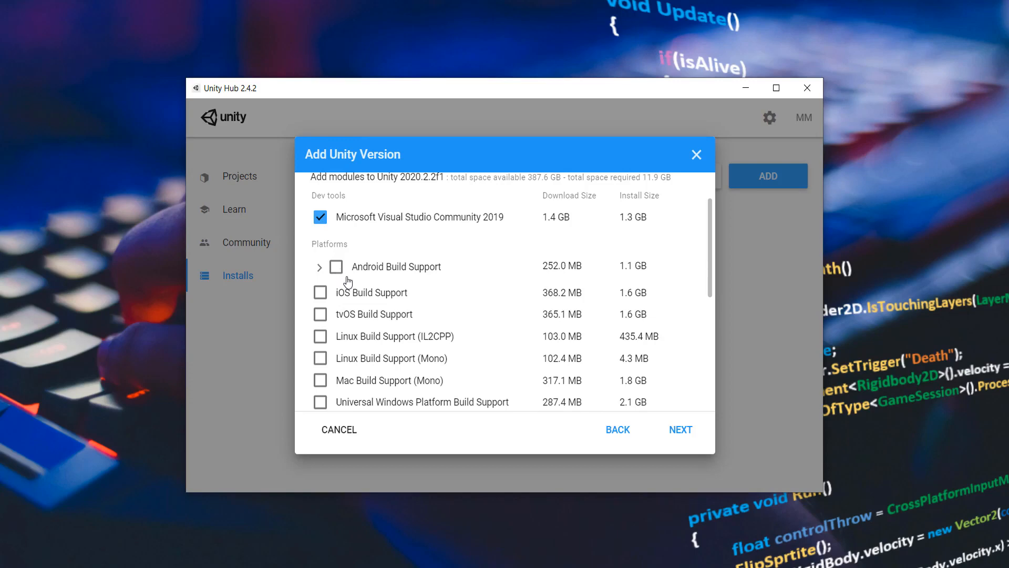
pyautogui.click(338, 270)
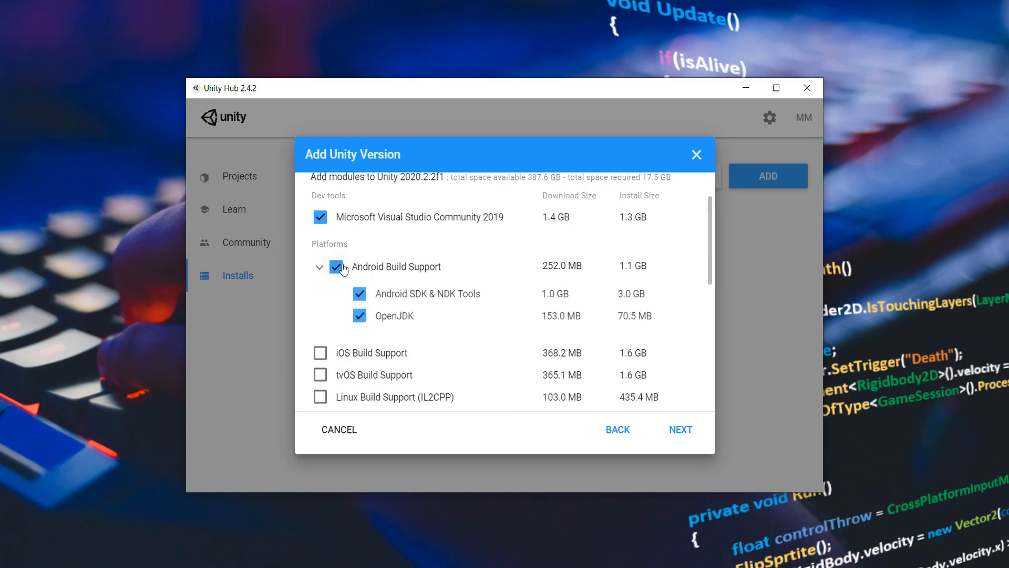
pyautogui.click(335, 271)
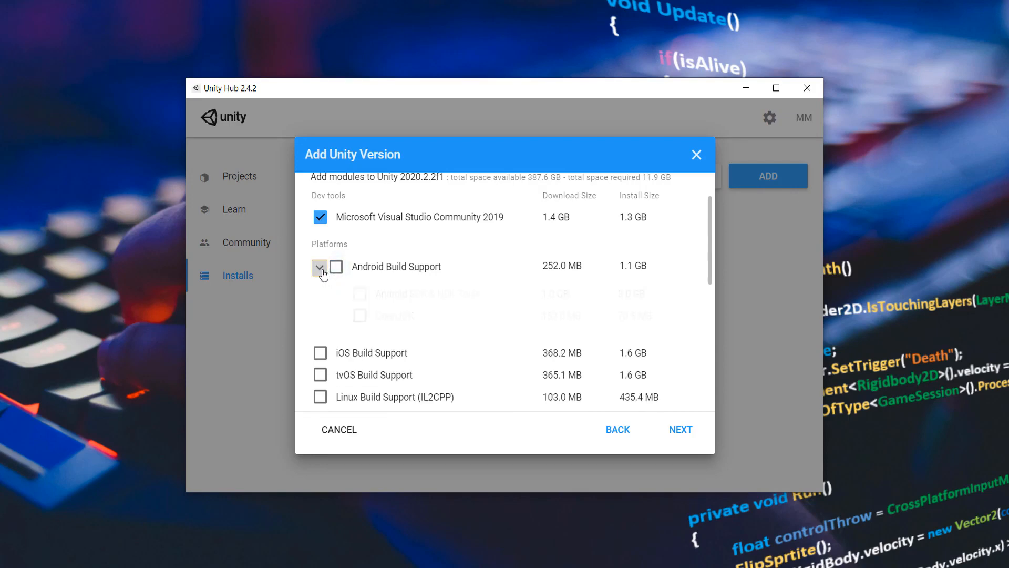
pyautogui.click(319, 267)
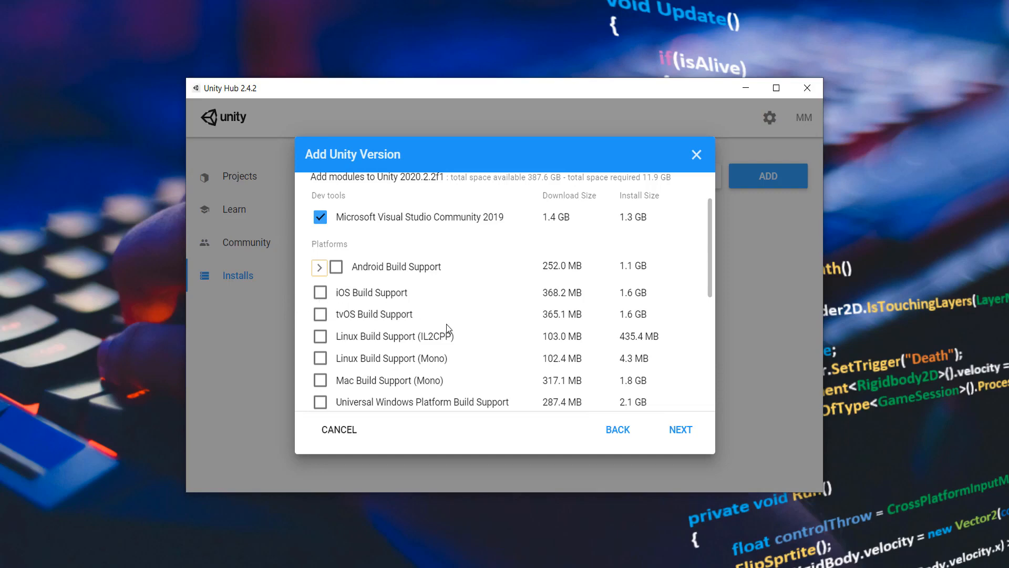
# Examine the available platform, documentation and language pack modules for Unity 2020.2.2f1.
pyautogui.scroll(-1, 446, 326)
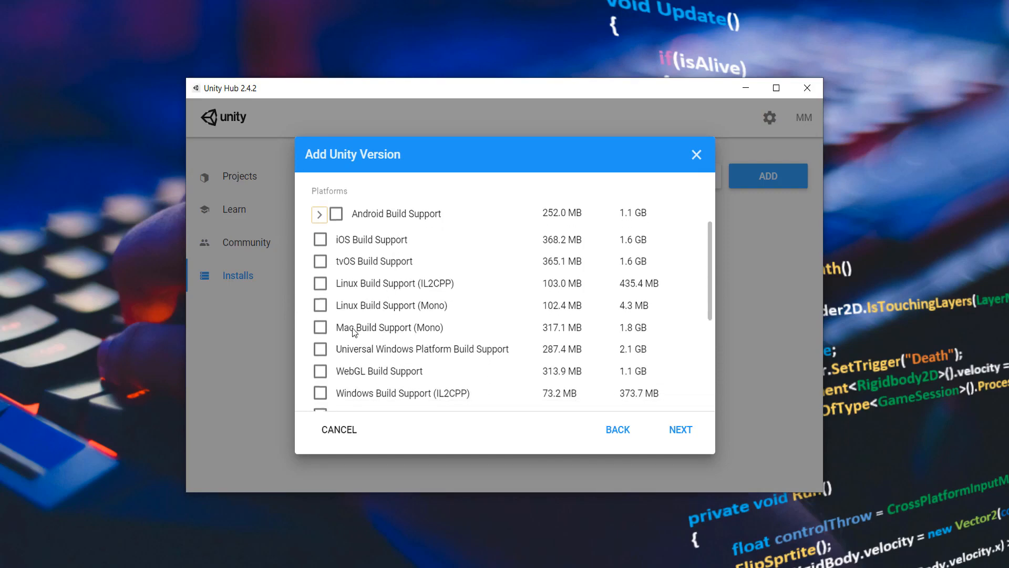
pyautogui.scroll(-1, 353, 332)
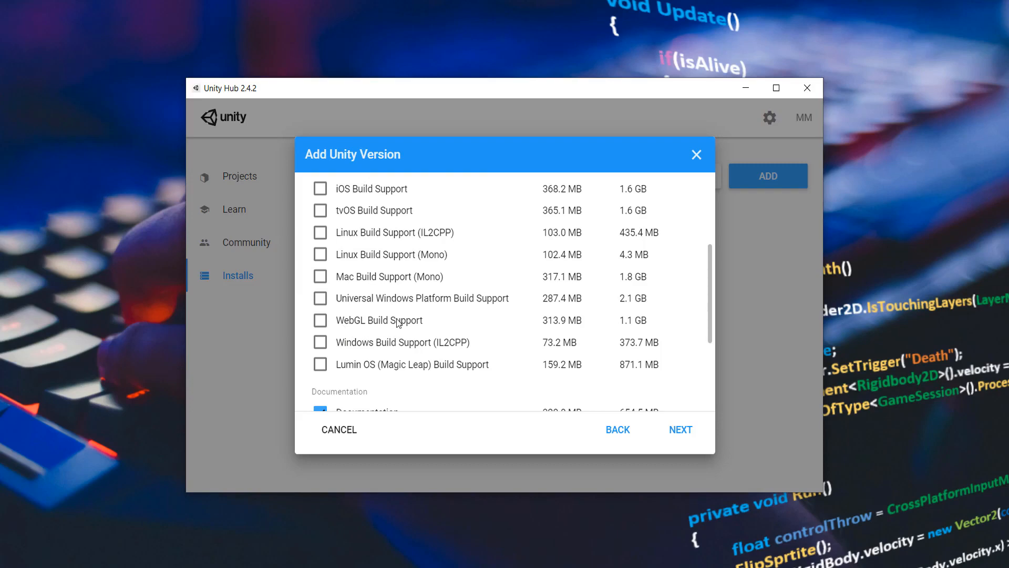
pyautogui.scroll(-1, 412, 314)
pyautogui.scroll(2, 412, 315)
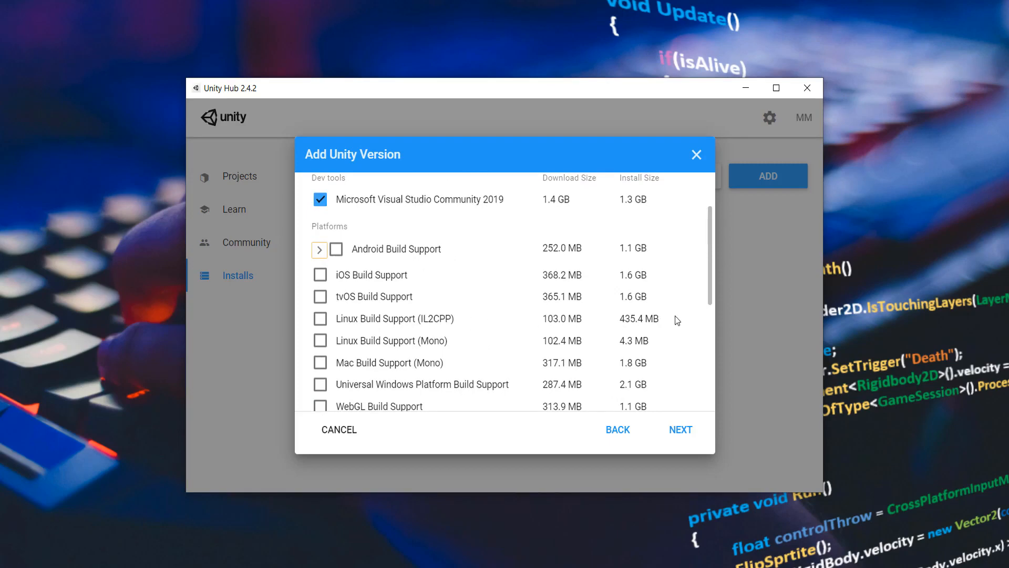
pyautogui.scroll(-5, 675, 315)
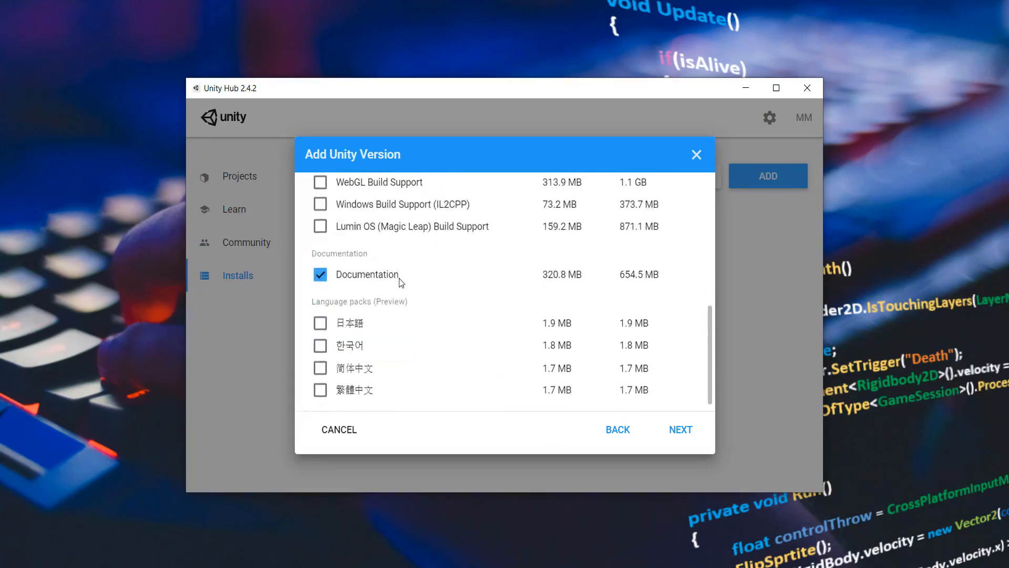
pyautogui.scroll(-1, 413, 280)
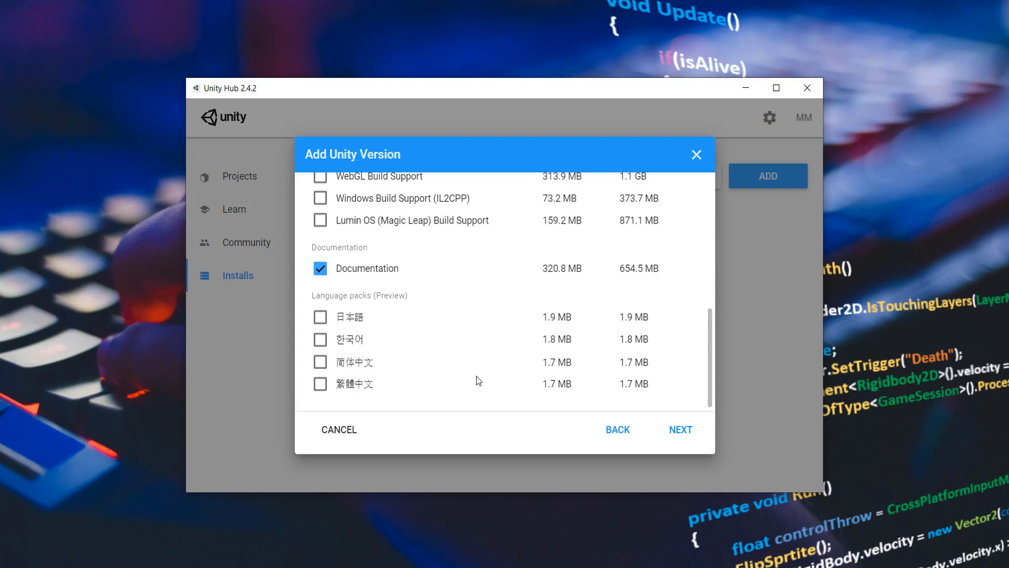
pyautogui.scroll(8, 478, 380)
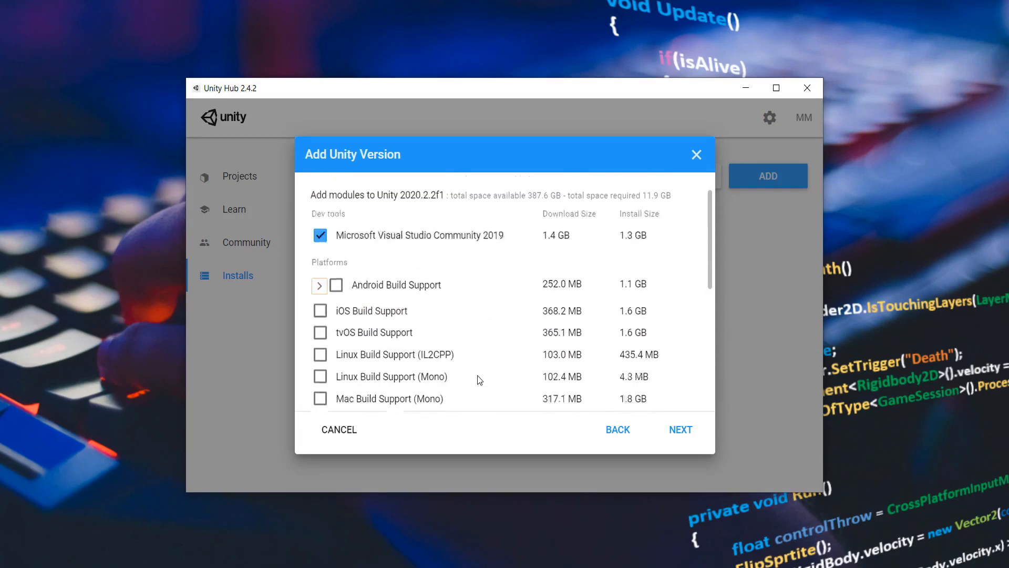
pyautogui.scroll(1, 479, 380)
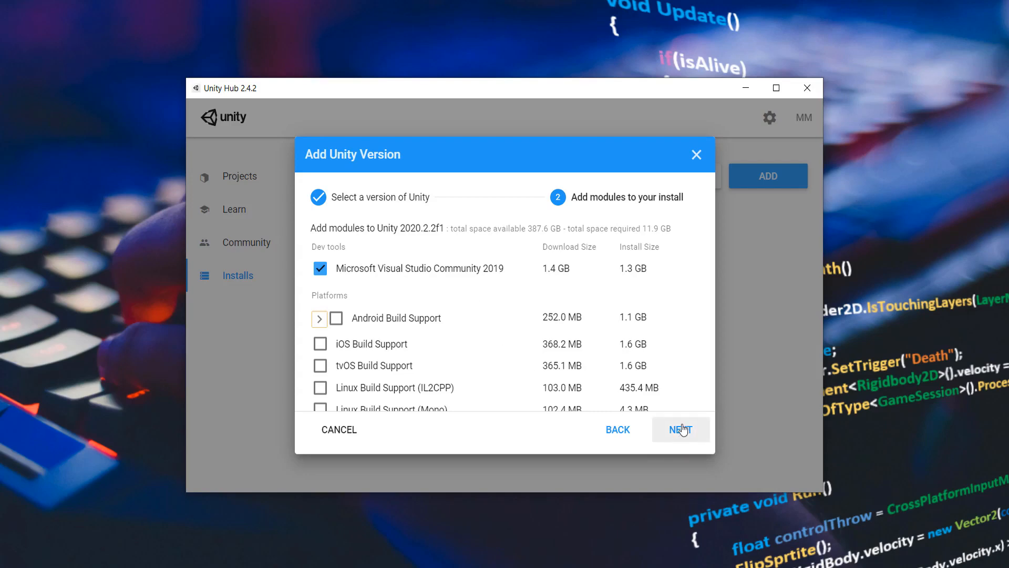
# Go back to the version selection, close the Add Unity Version dialog without installing, and return to the project list.
pyautogui.click(628, 432)
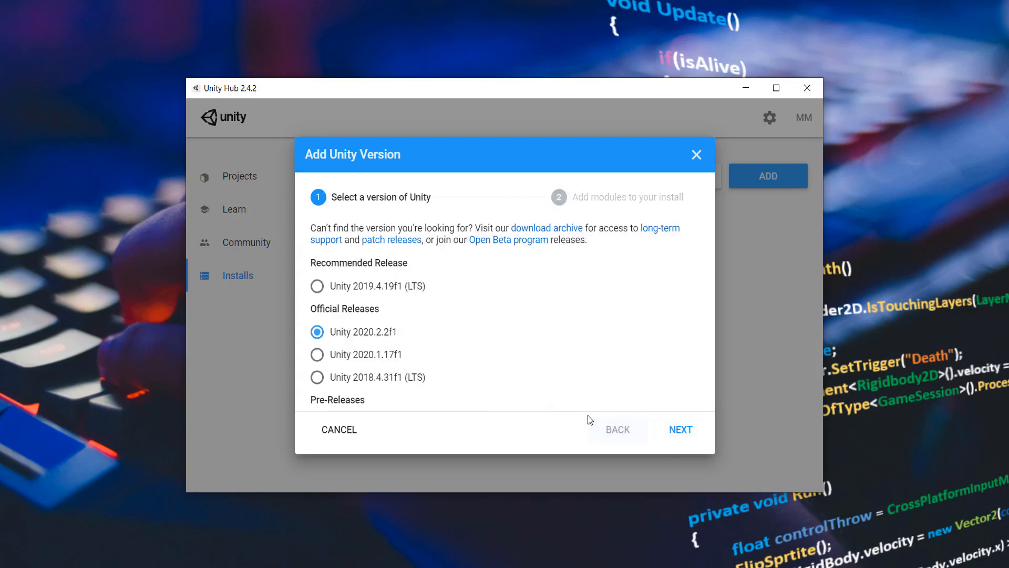
pyautogui.click(703, 153)
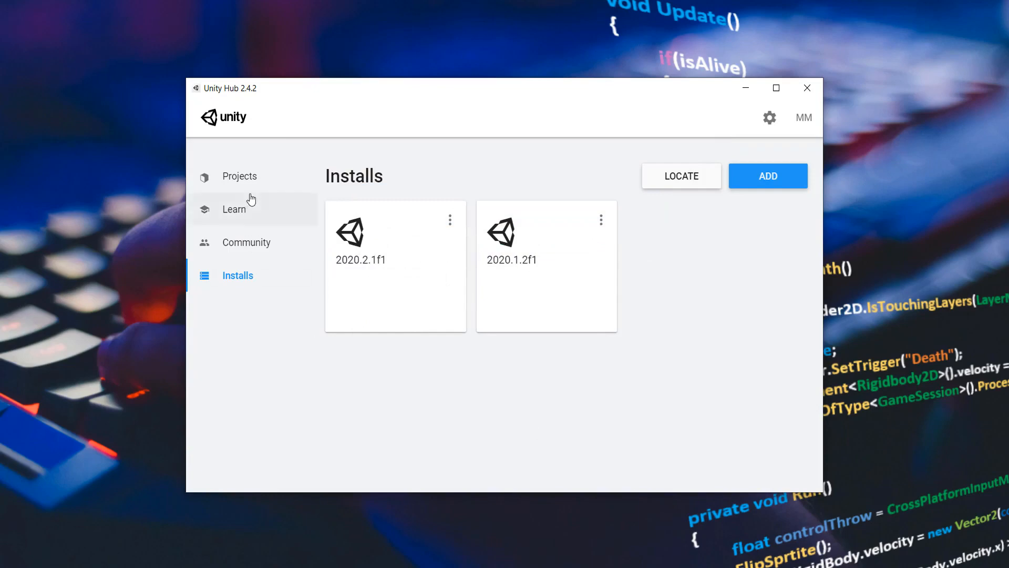
pyautogui.click(250, 177)
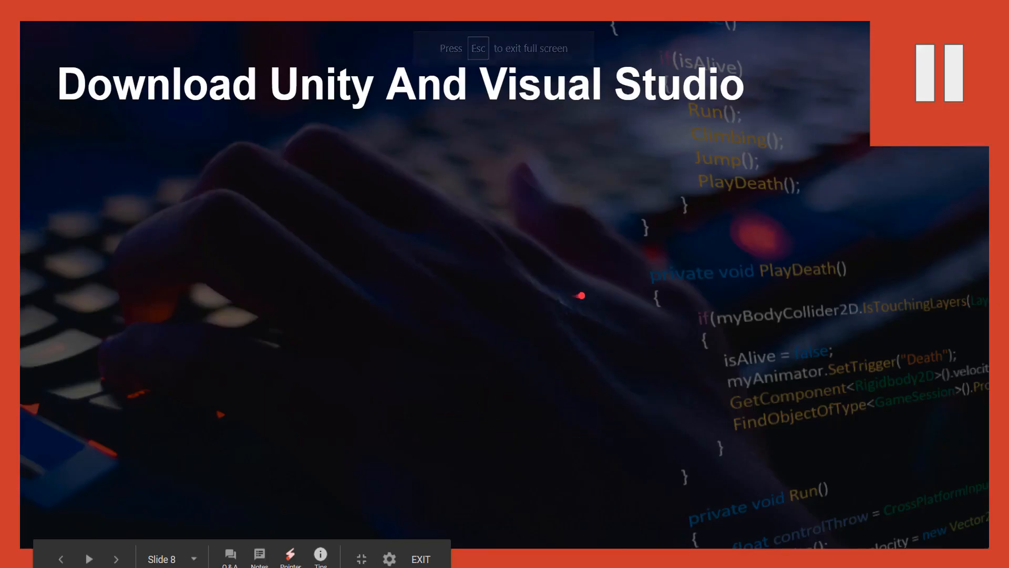
pyautogui.click(729, 255)
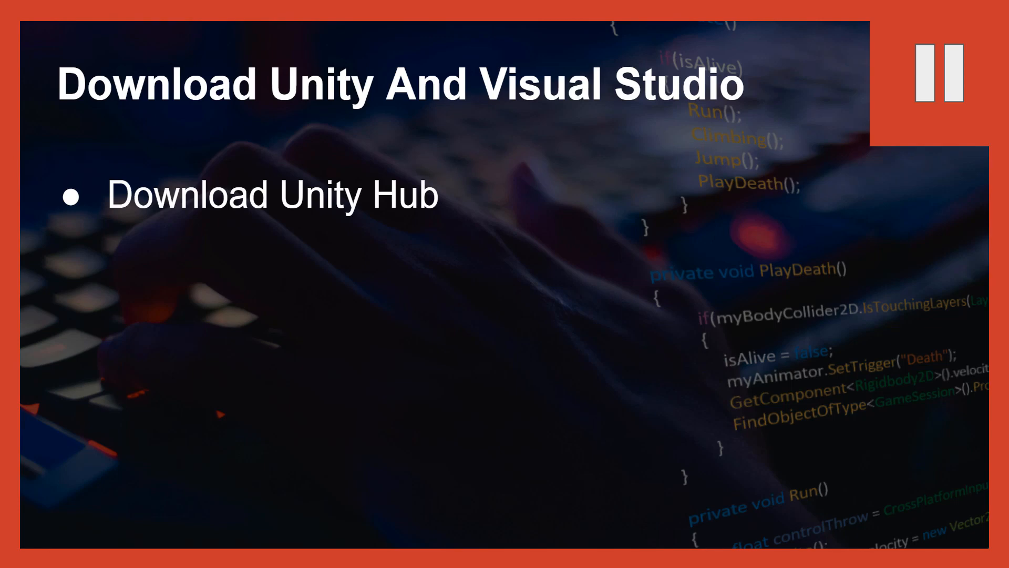
pyautogui.press('Right')
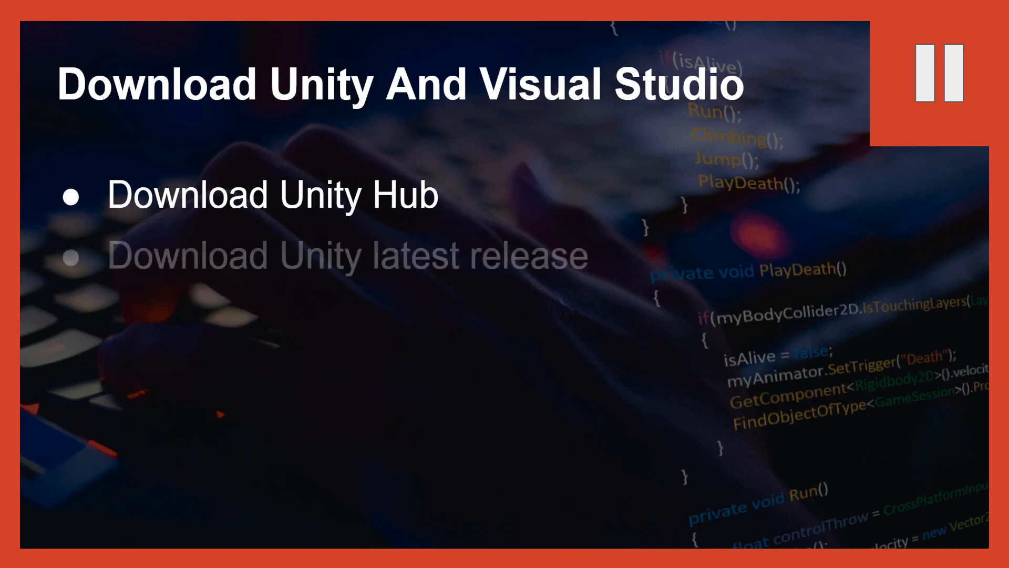